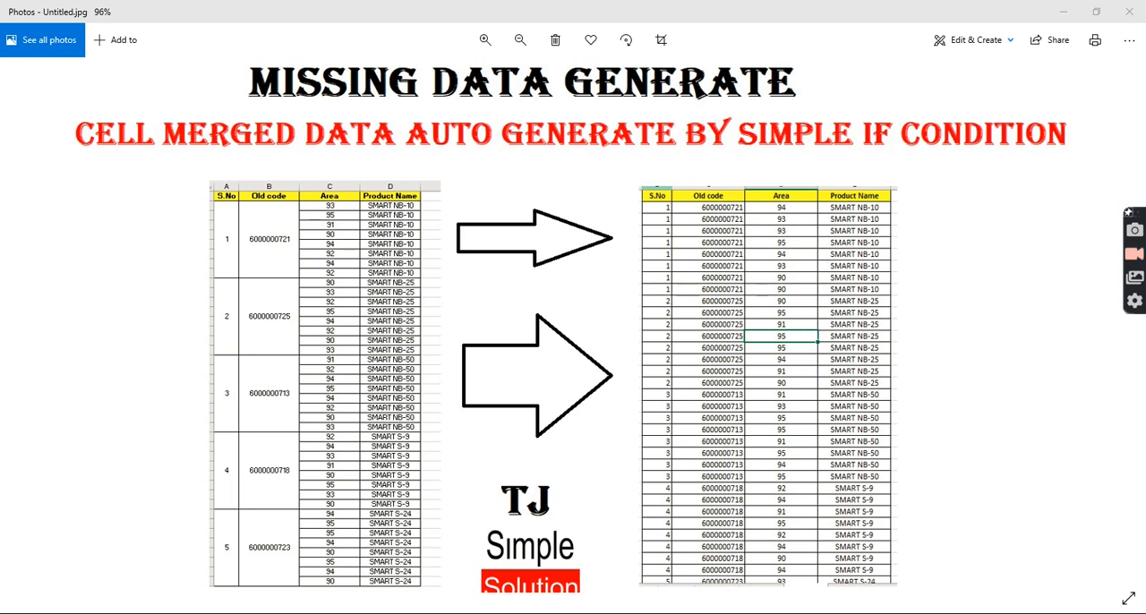
Step: Switch from the Photos image to the ABI_QM_MIC workbook in Excel
mouse_move(228, 613)
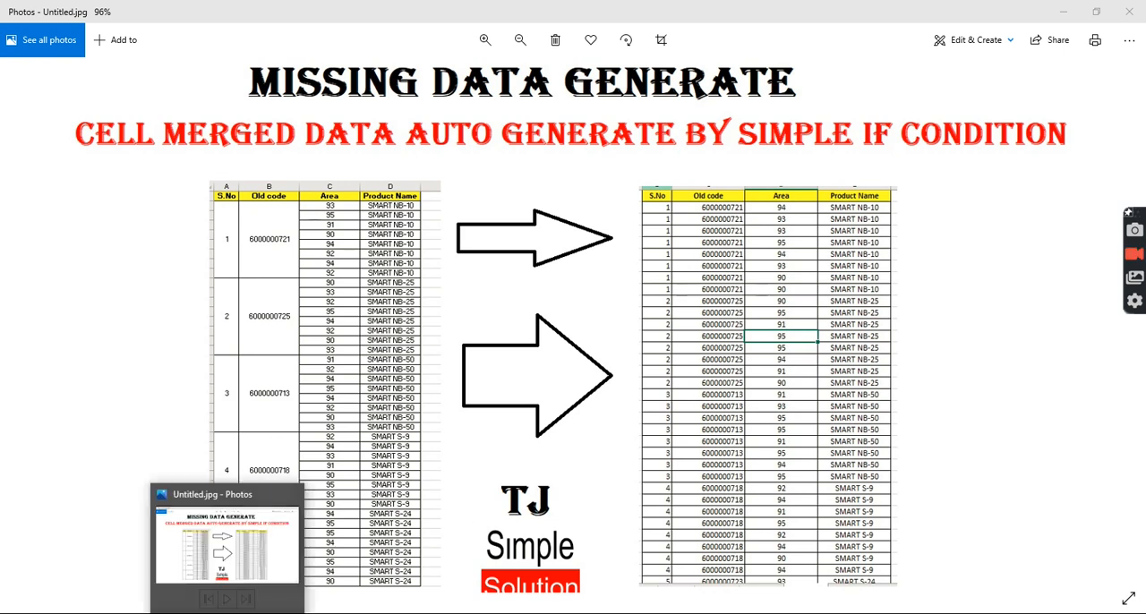
mouse_move(191, 613)
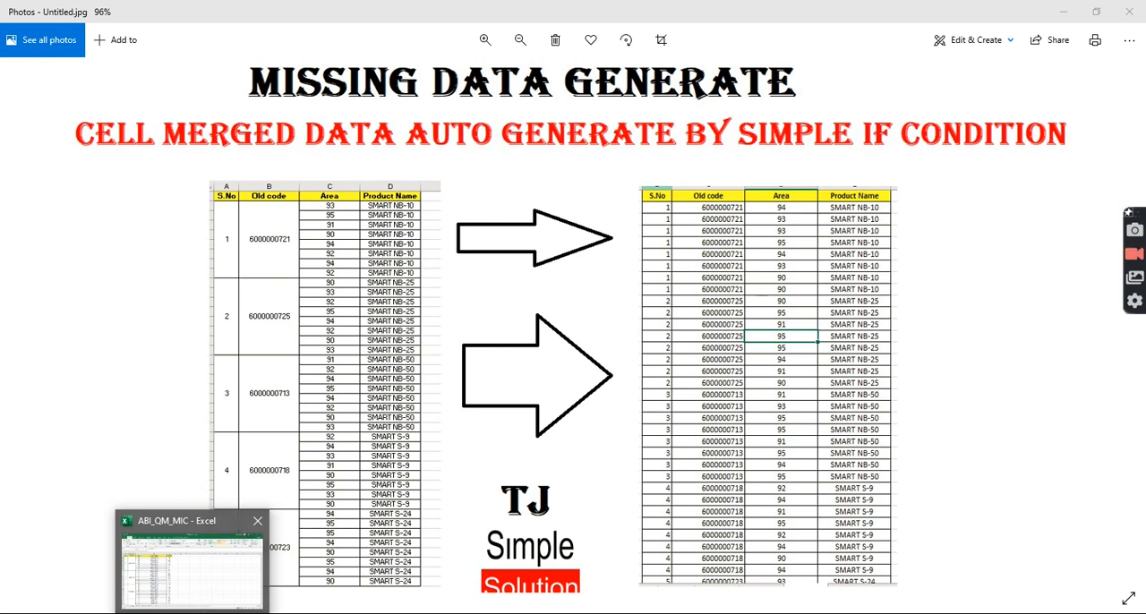
click(200, 583)
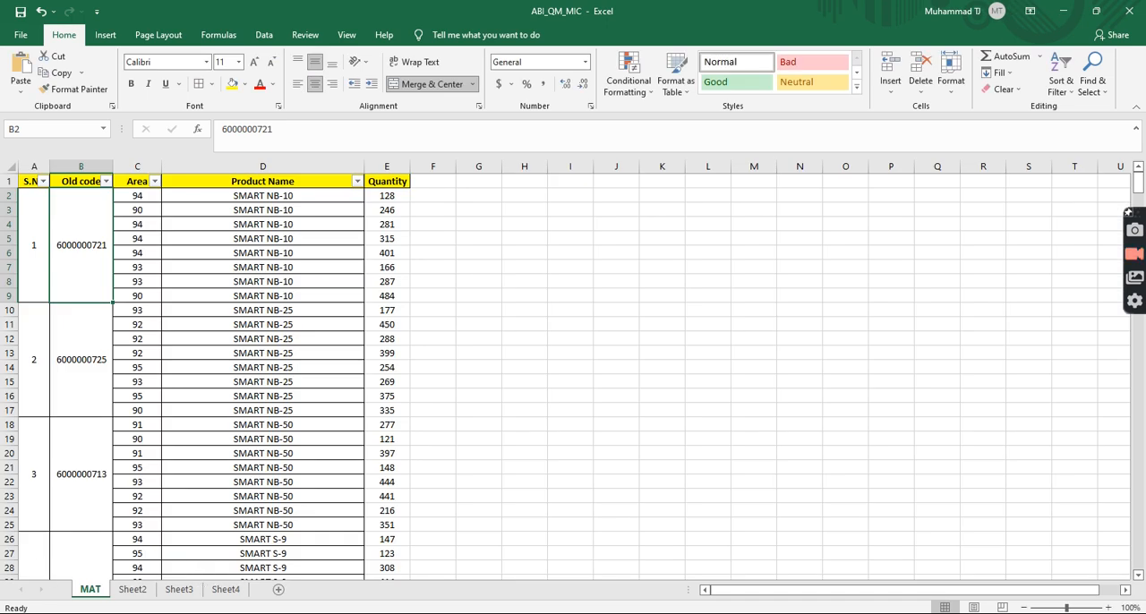
Step: Examine how the merged Old code cells span several Area rows down the MAT sheet
click(70, 348)
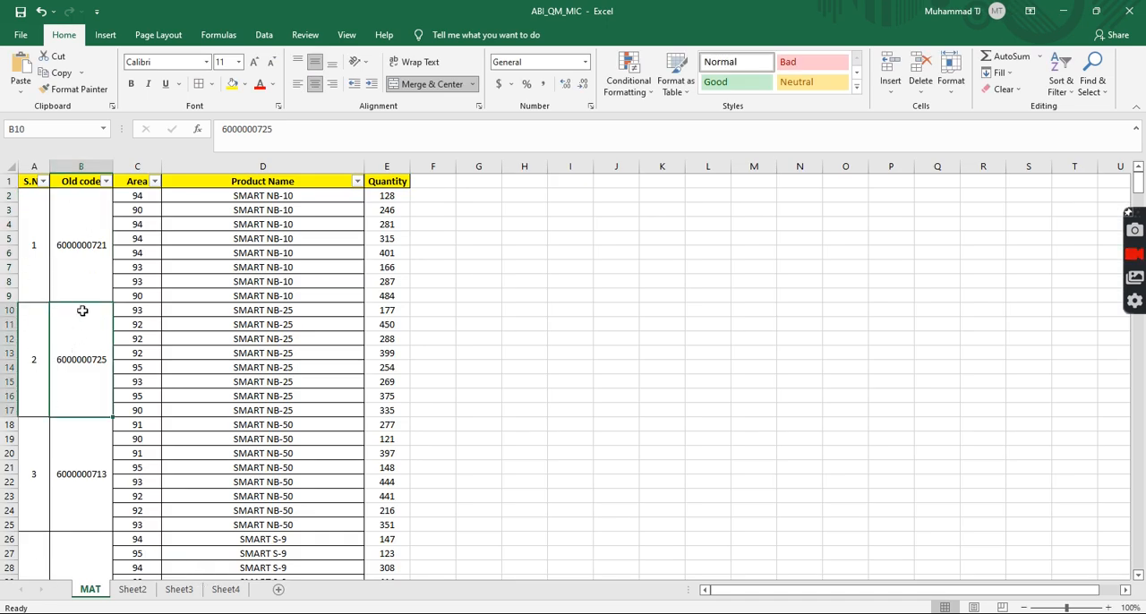
drag(139, 311, 136, 410)
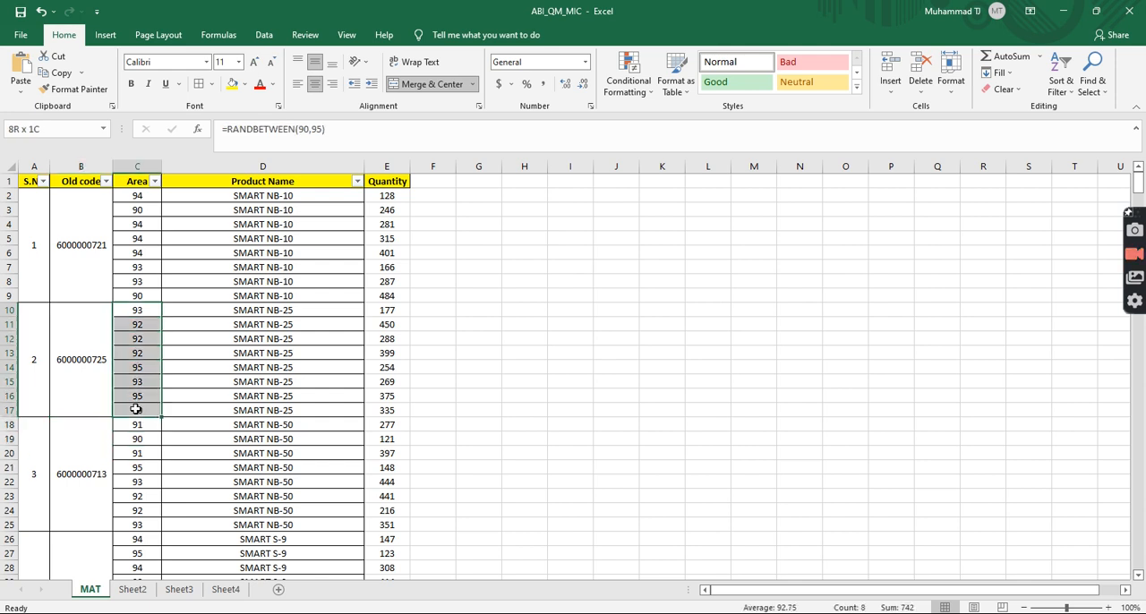
drag(137, 195, 153, 299)
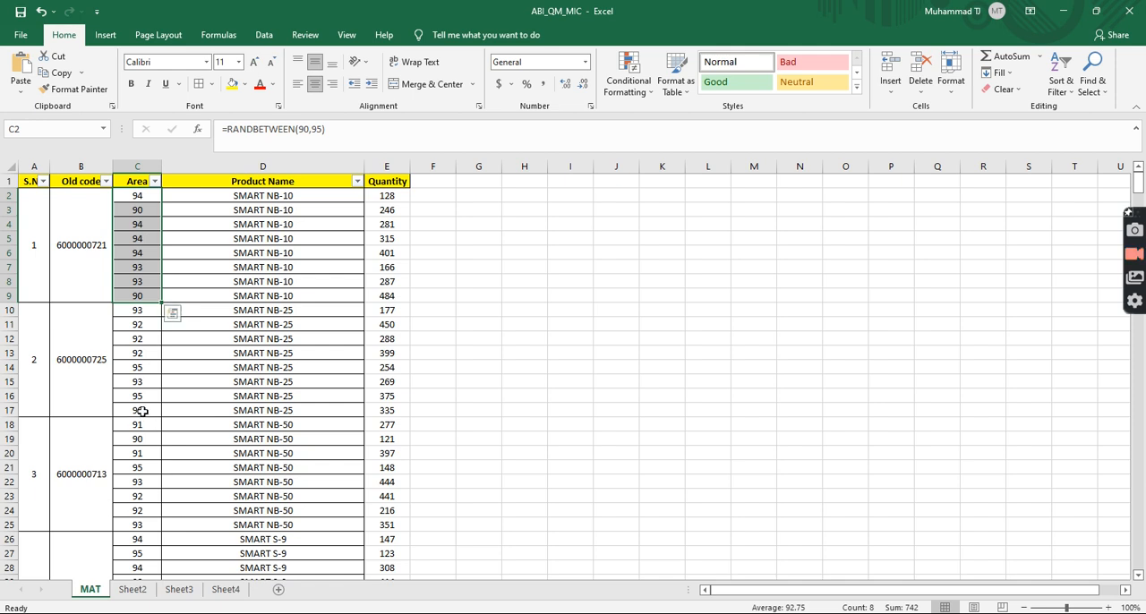
scroll(140, 439, down, 3)
drag(137, 398, 150, 506)
scroll(151, 506, down, 7)
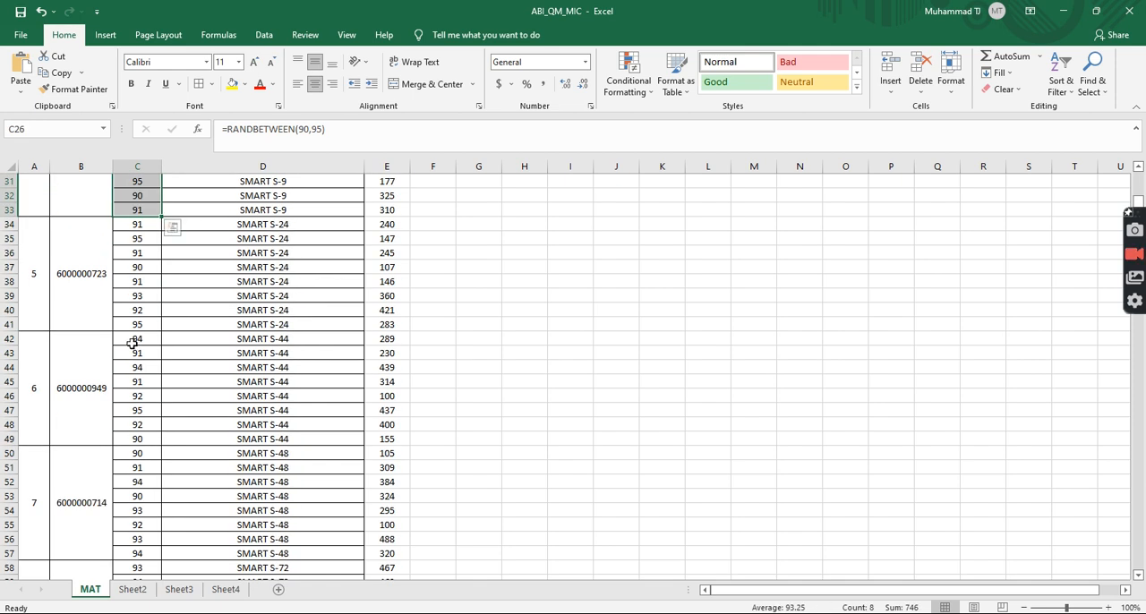
drag(134, 455, 140, 553)
scroll(135, 533, down, 10)
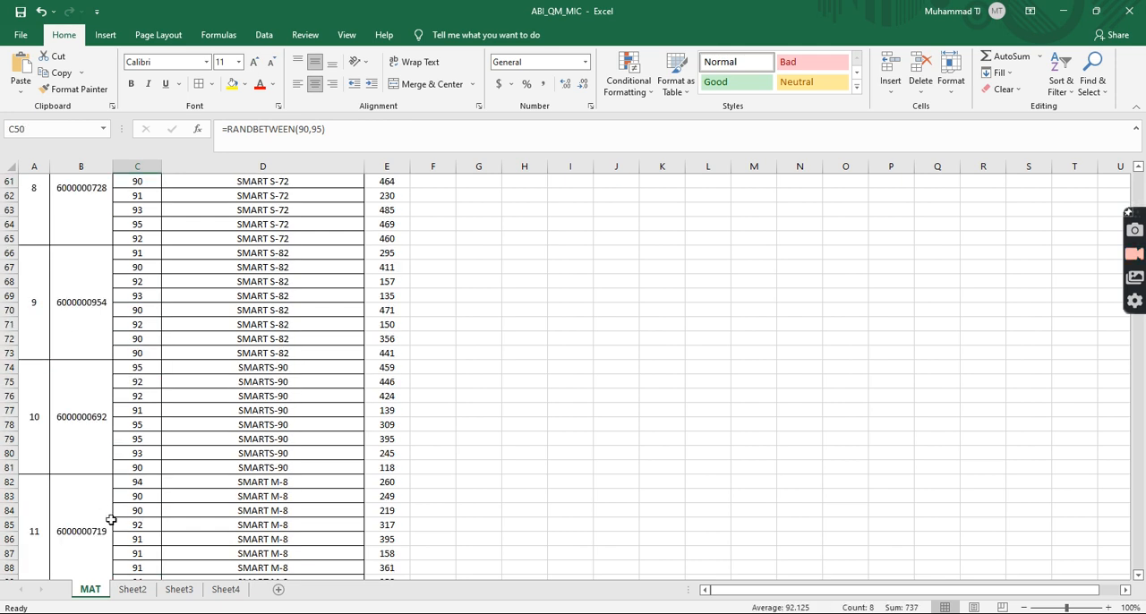
drag(140, 367, 149, 475)
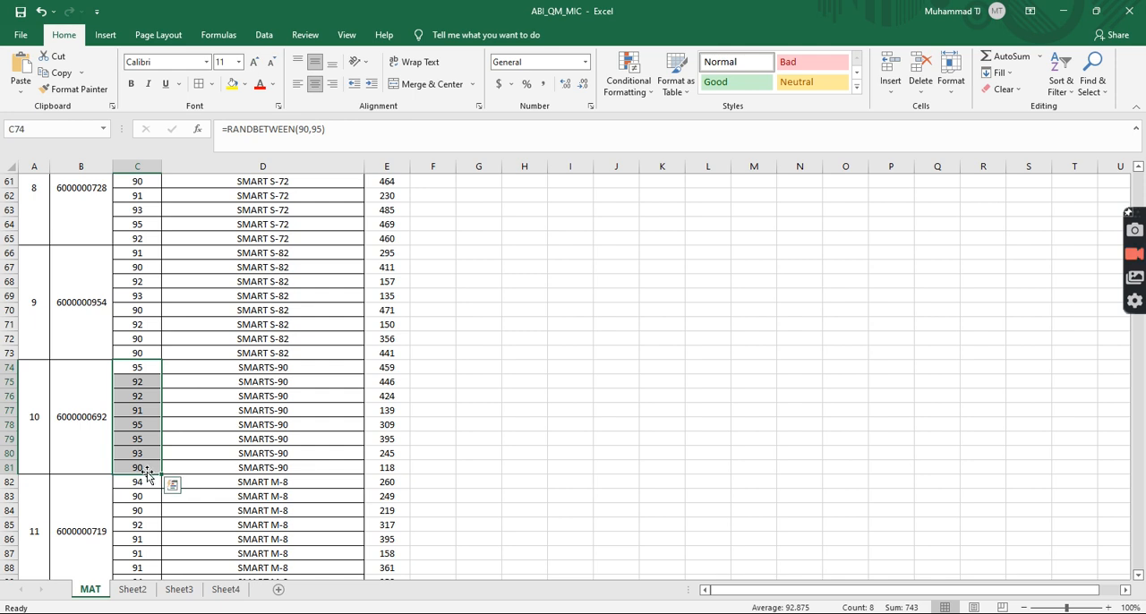
scroll(102, 492, up, 20)
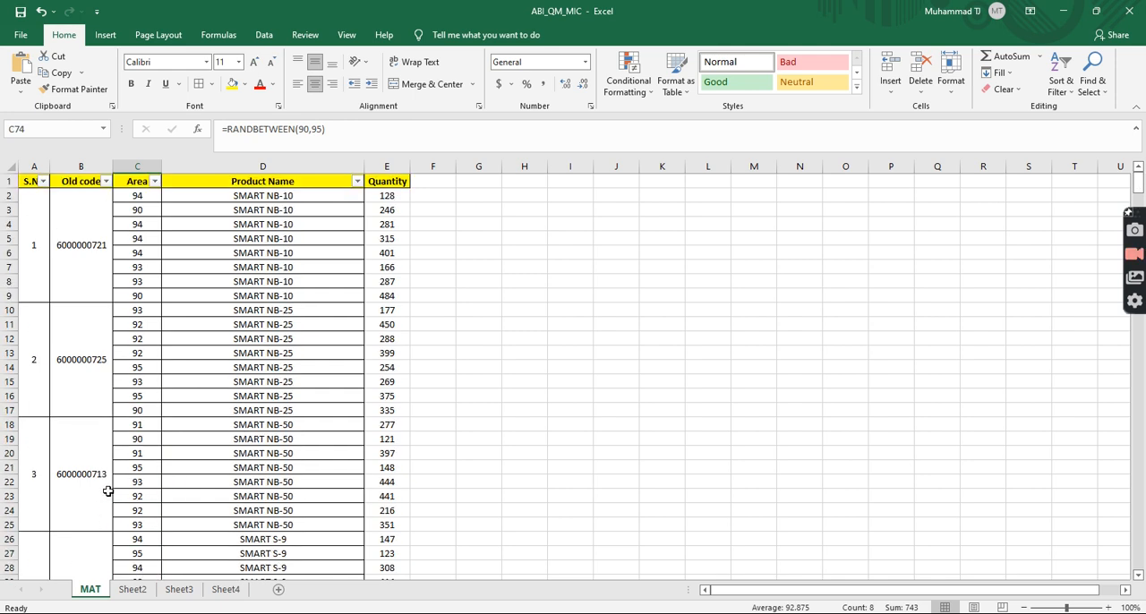
Step: Insert a blank column before the Old code column and widen it to fit the codes
click(81, 166)
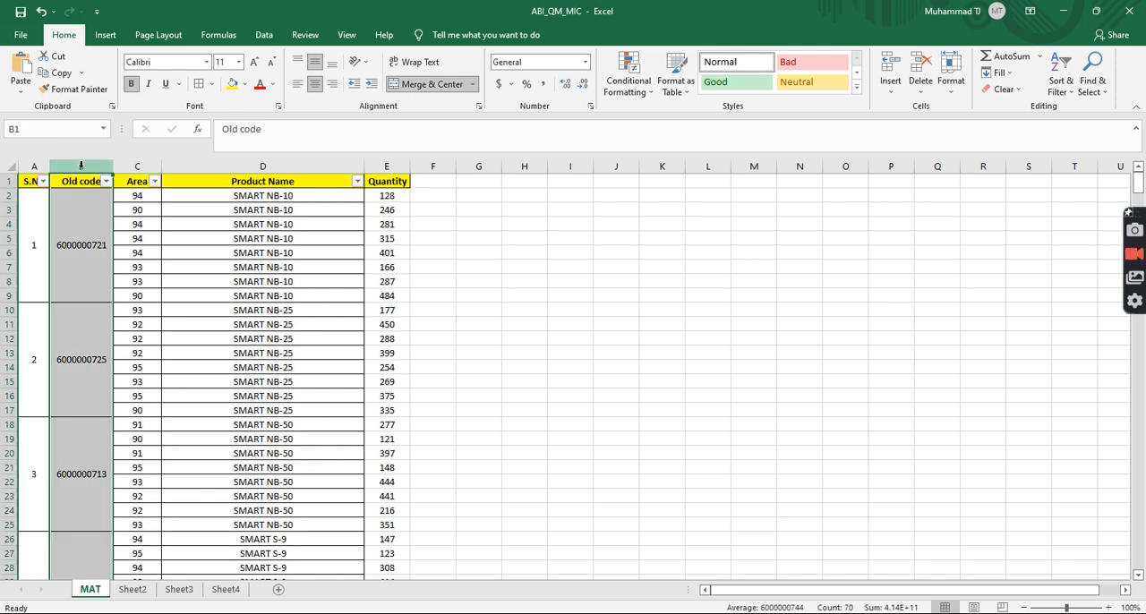
key(ctrl+shift+plus)
drag(79, 166, 151, 166)
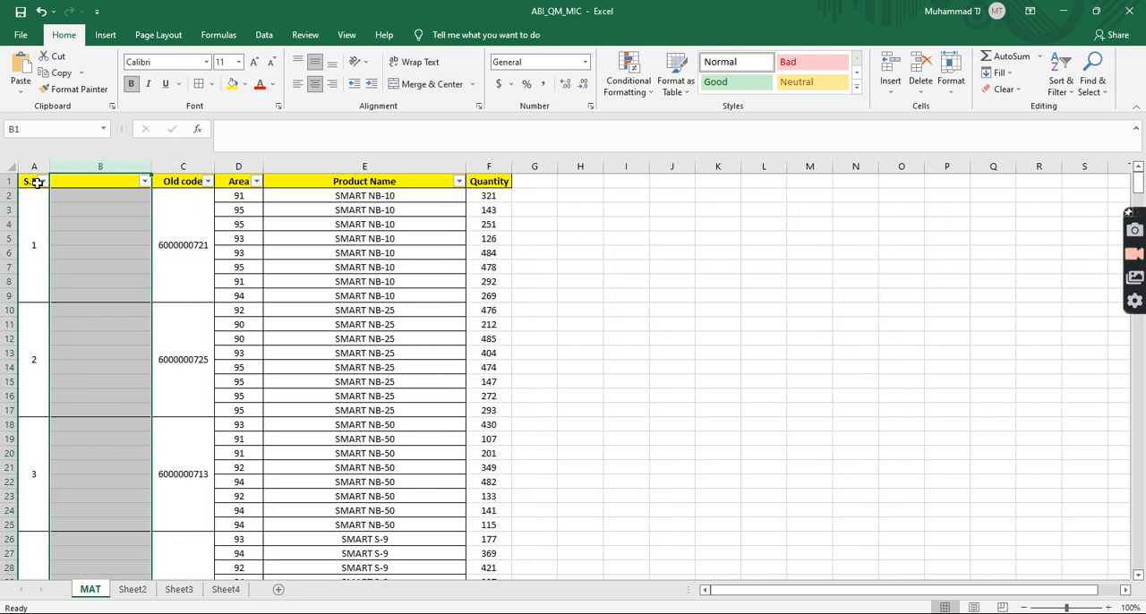
Step: Unmerge all merged cells across the entire MAT sheet
click(10, 166)
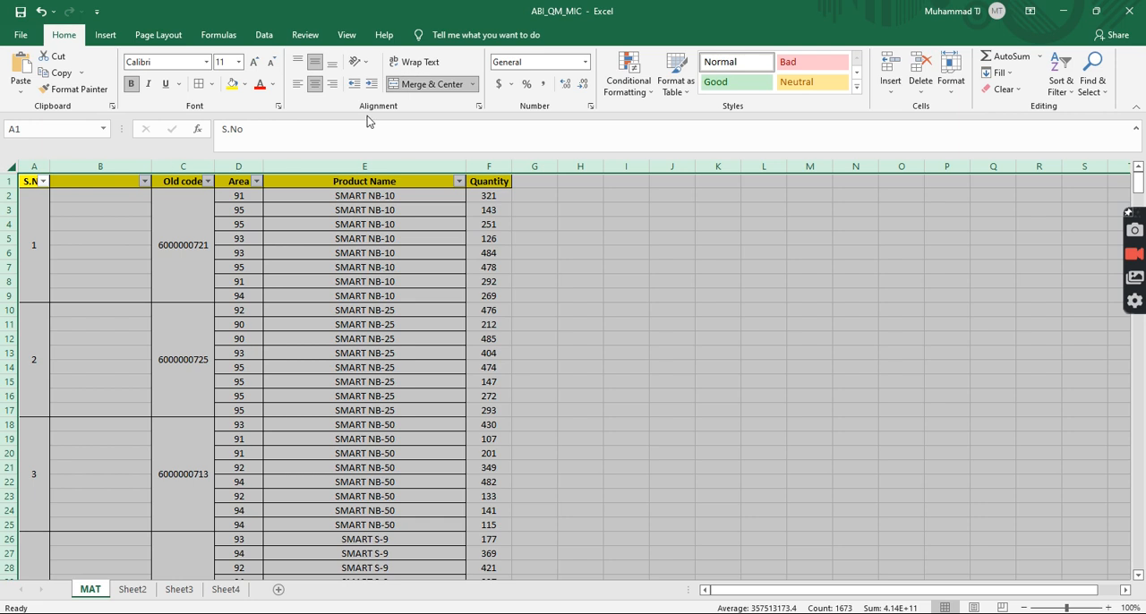
click(417, 85)
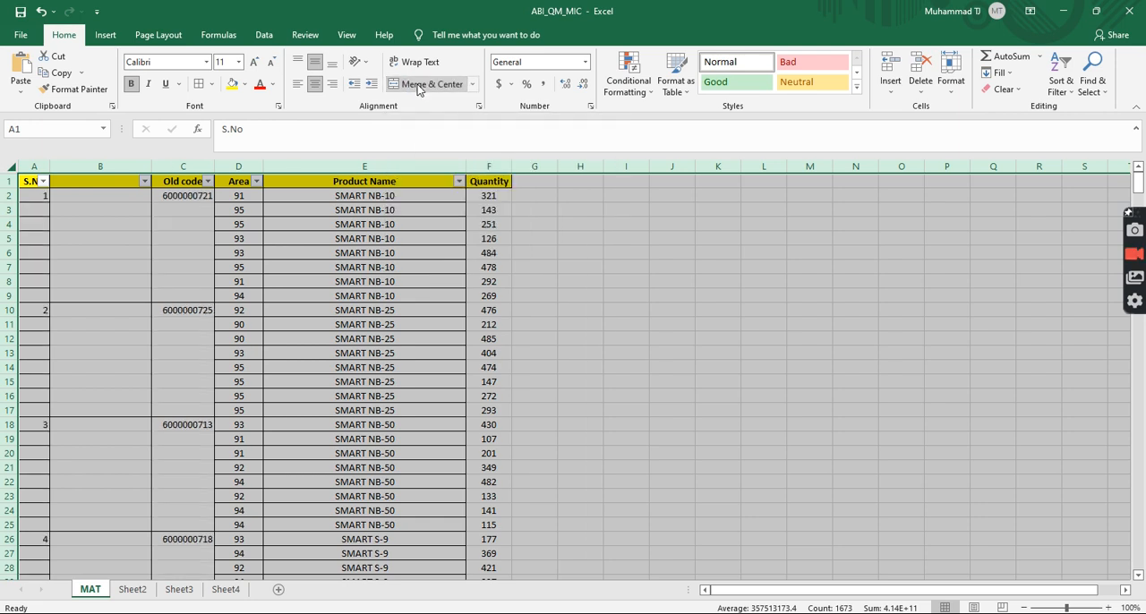
click(113, 195)
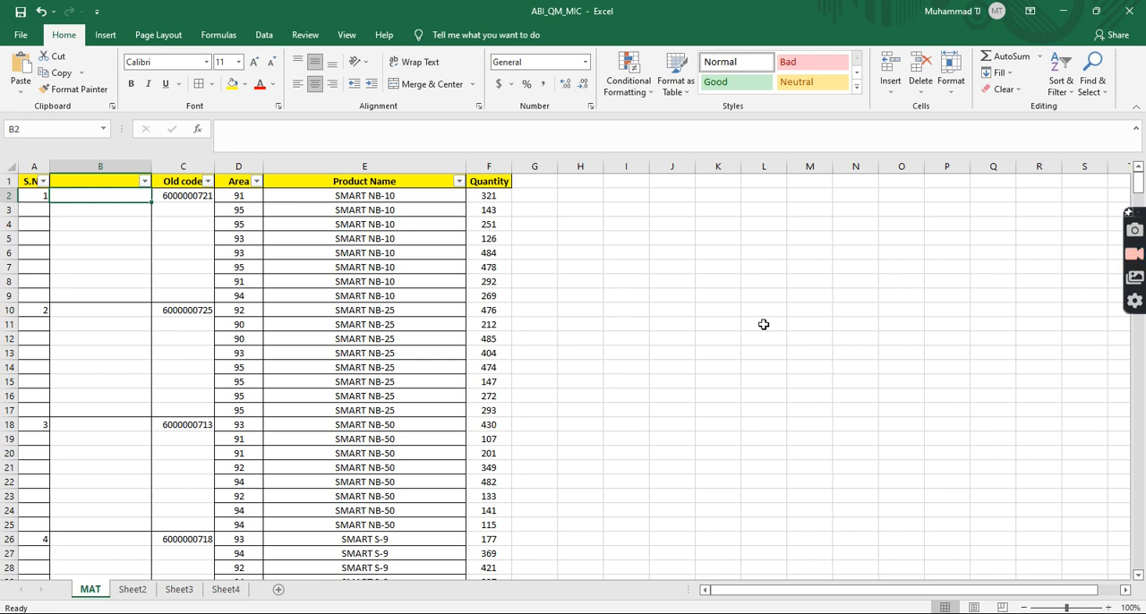
key(Right)
key(ctrl+c)
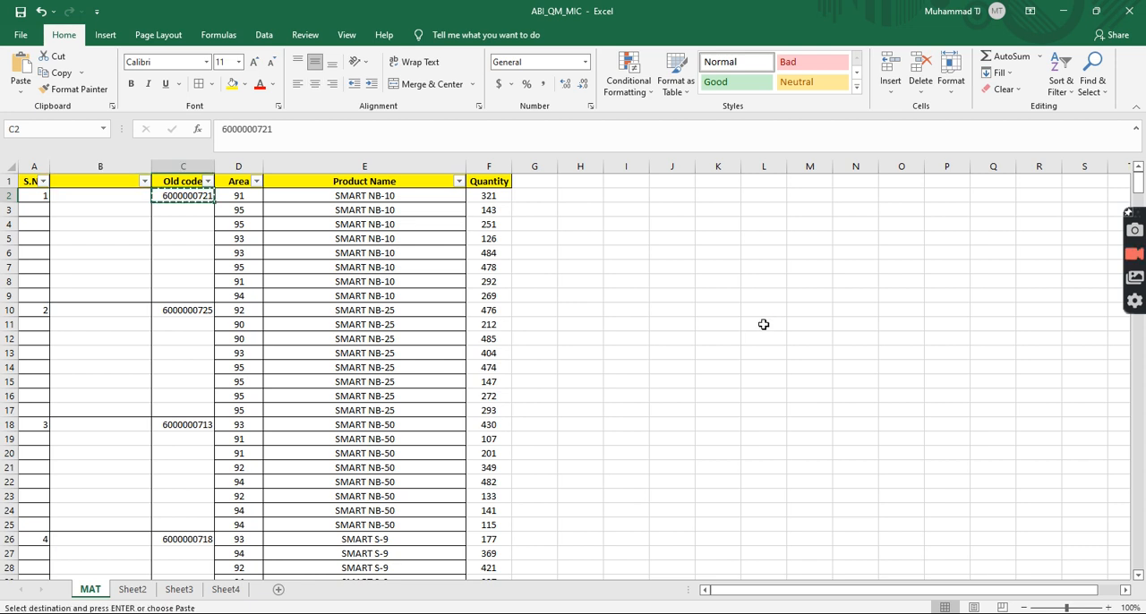
key(Left)
key(ctrl+v)
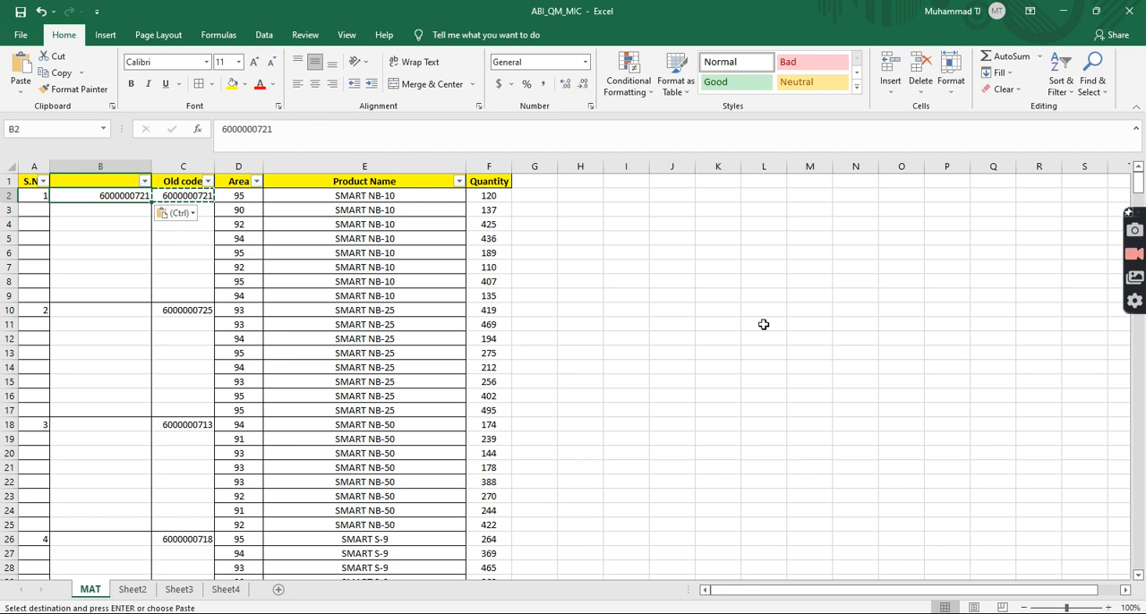
key(Up)
key(Down)
key(Left)
key(Up)
key(Right)
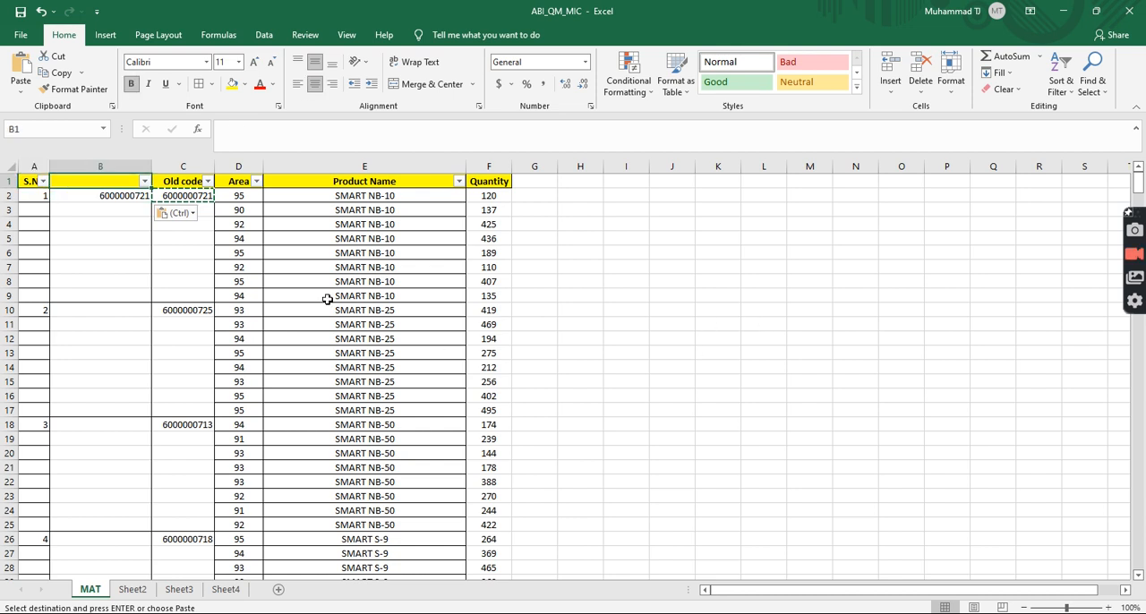
click(129, 194)
key(Delete)
Step: Enter =IF(C2="",B1,C2) in B2 and fill the formula down column B to the last data row
text(=)
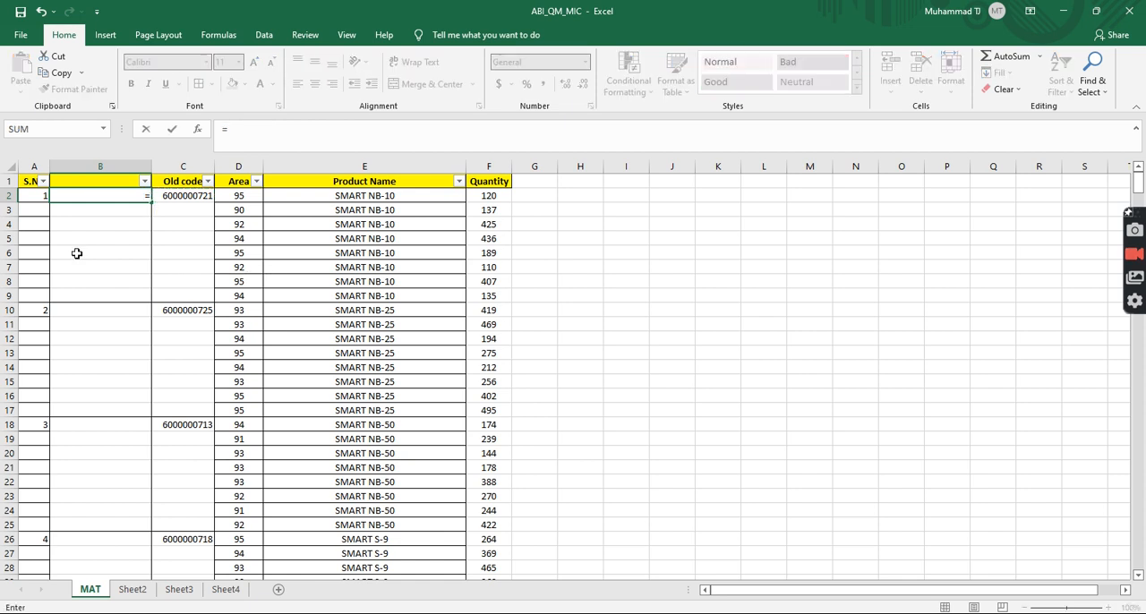
text(IF()
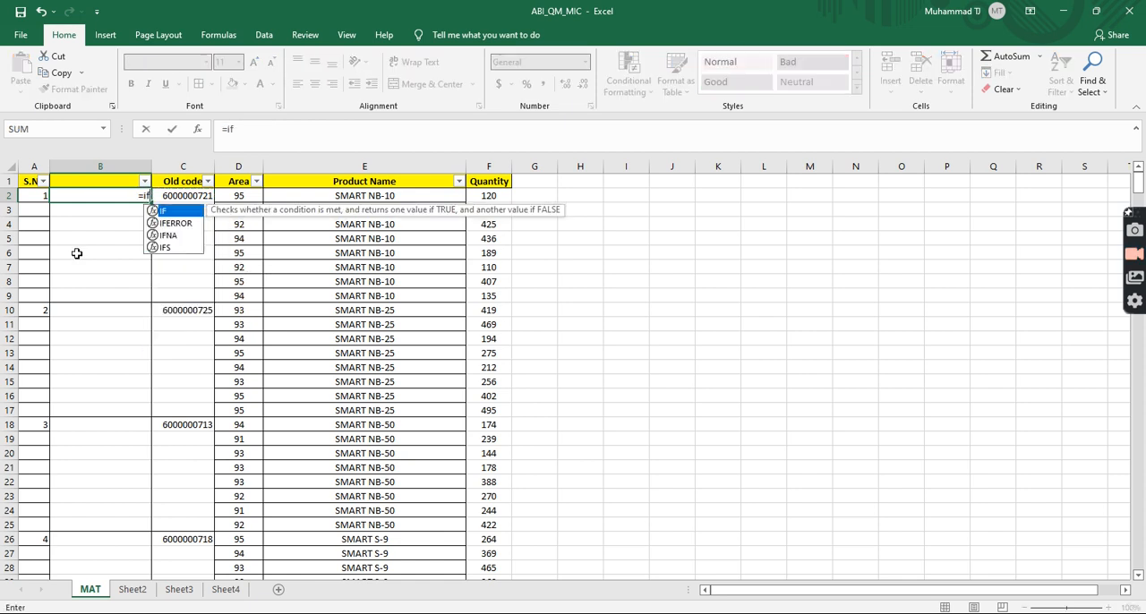
key(Right)
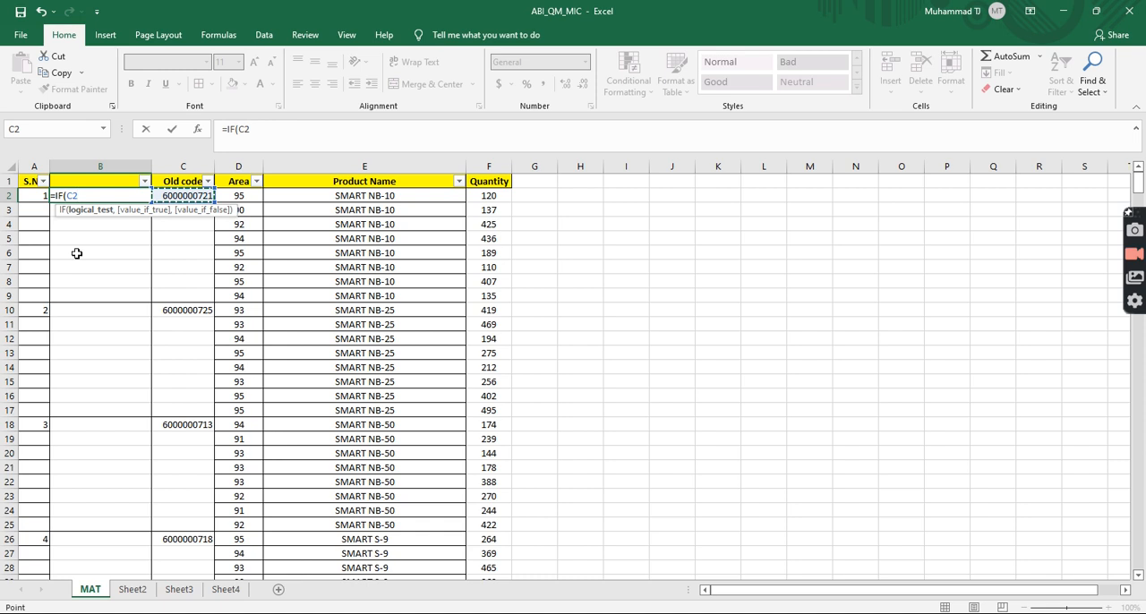
text(="",)
key(Up)
text(,)
key(Right)
key(Return)
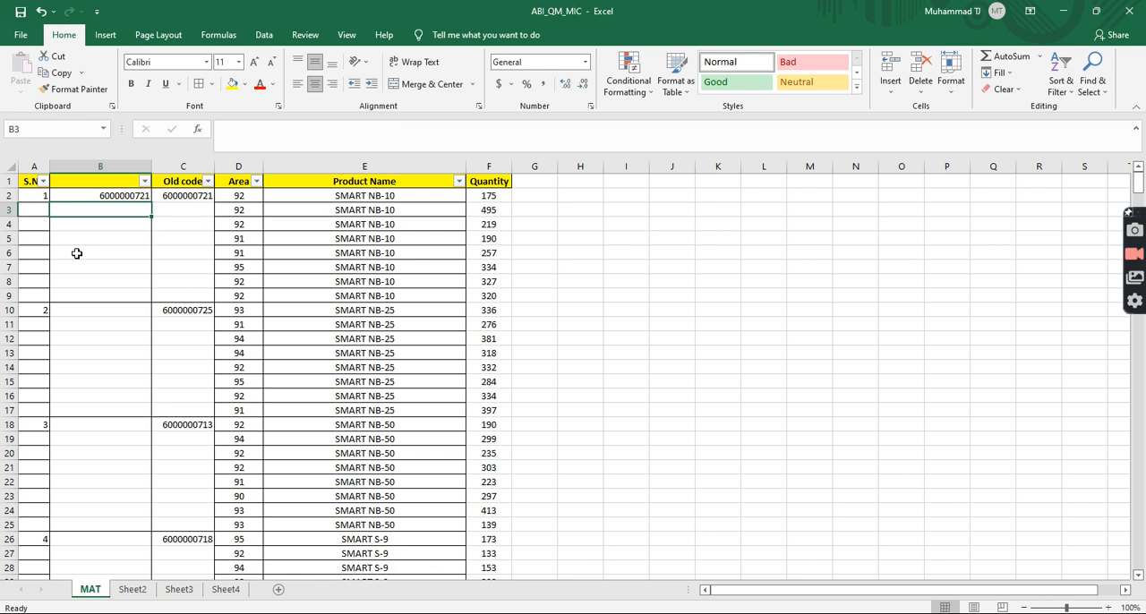
click(122, 194)
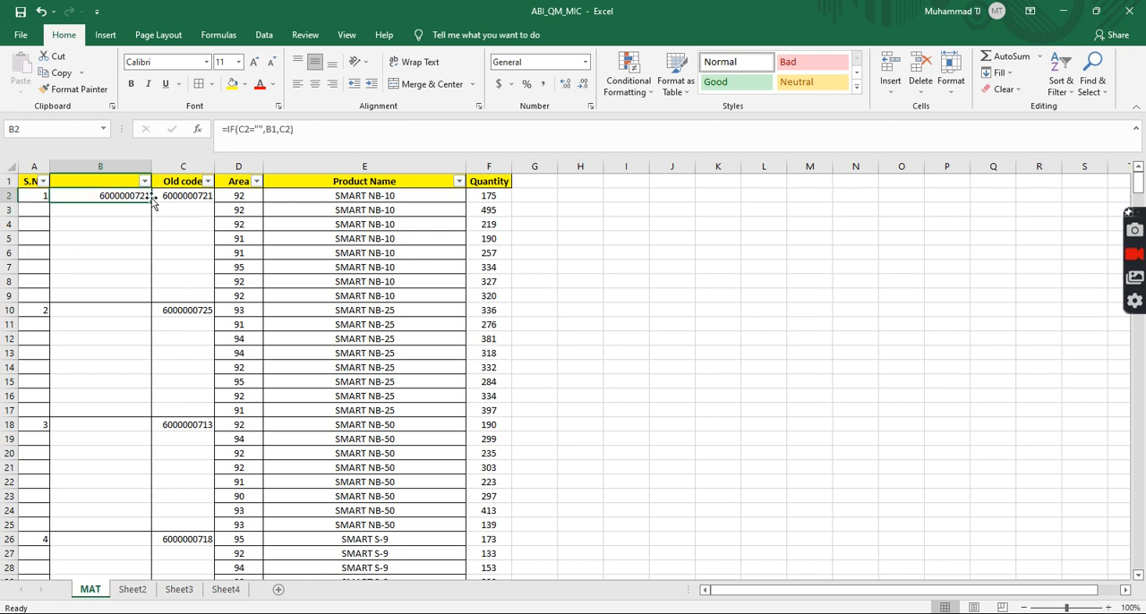
double_click(151, 202)
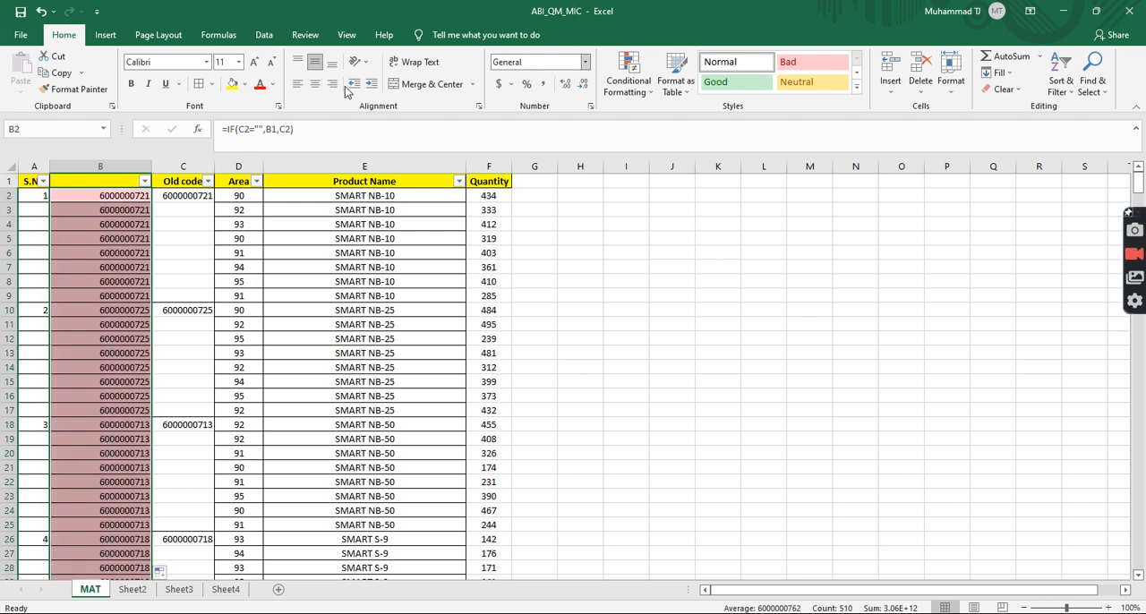
Step: Clear the conditional formatting rules from the filled formula cells in column B
click(629, 77)
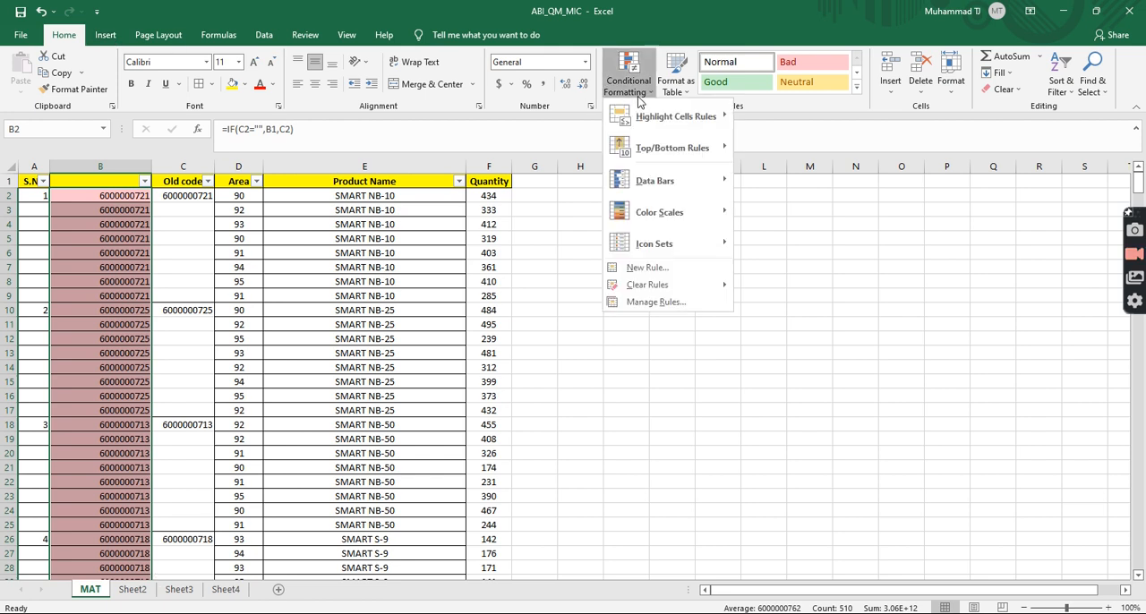
mouse_move(683, 294)
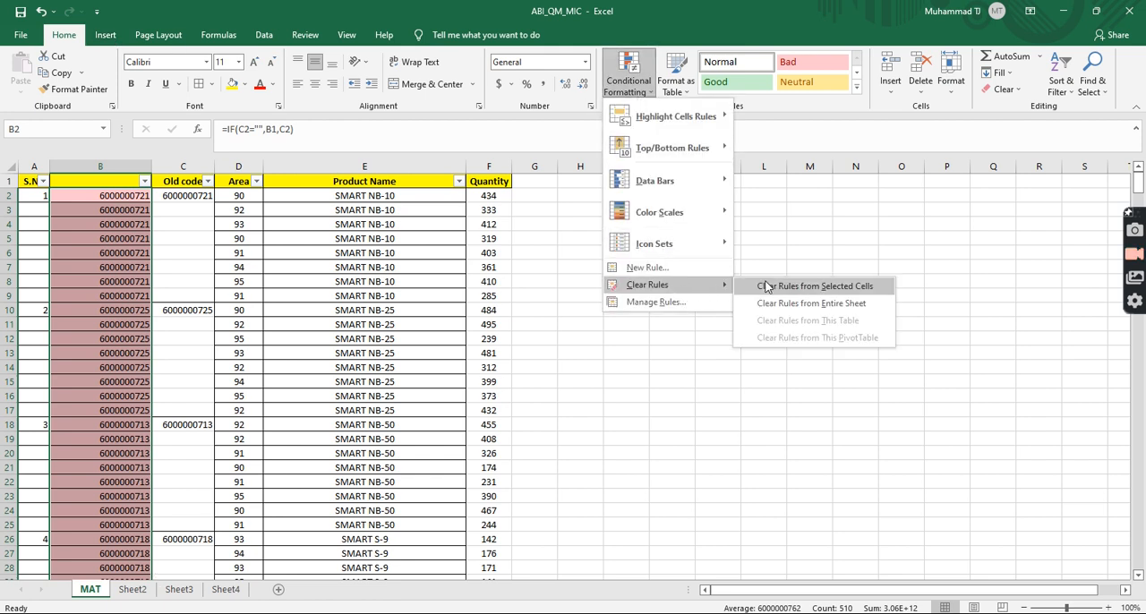
click(760, 285)
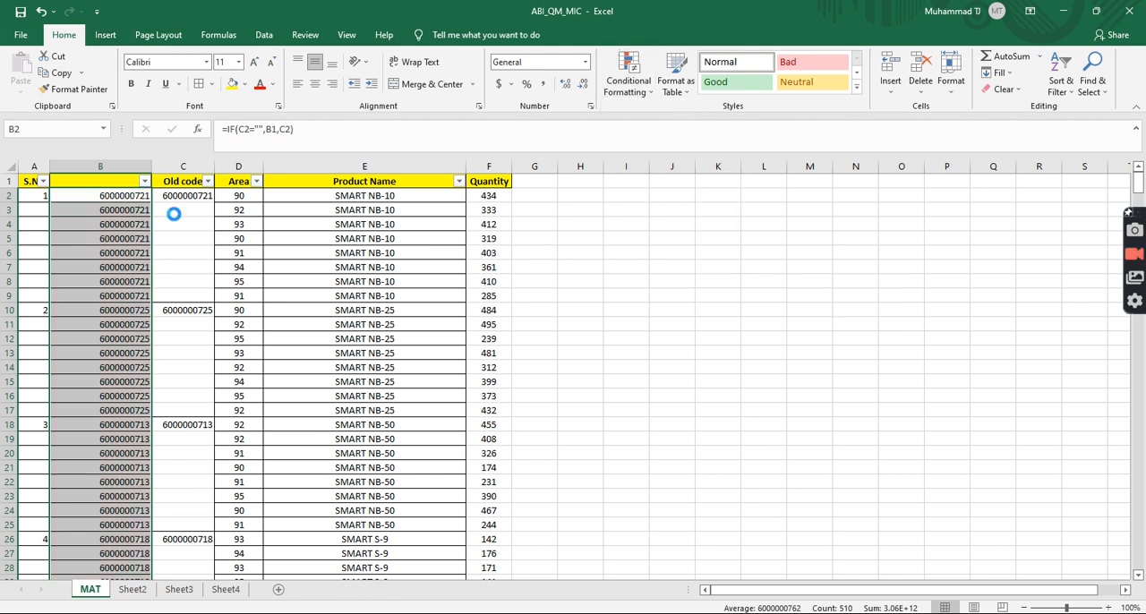
Step: Compare the filled codes in column B with the original Old code entries, group by group
drag(134, 194, 205, 524)
scroll(143, 537, down, 3)
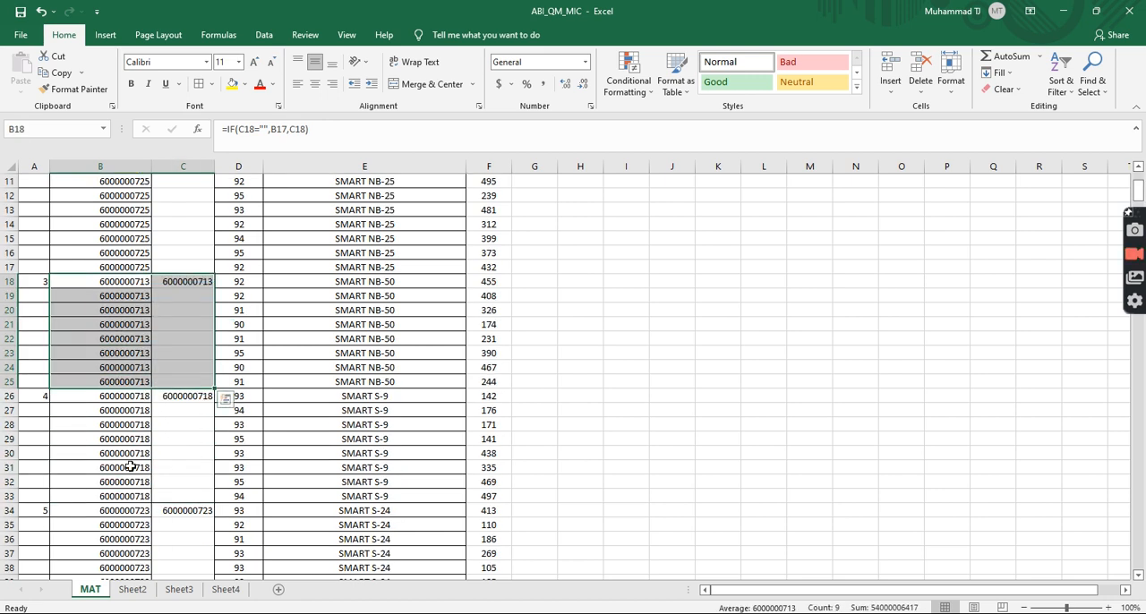
drag(133, 399, 185, 491)
scroll(185, 492, down, 7)
drag(123, 227, 199, 323)
drag(135, 339, 194, 440)
Step: Copy the formula results from B2 down to the last row and paste them as values over the Old code column from C2
scroll(153, 409, up, 10)
click(146, 196)
double_click(147, 196)
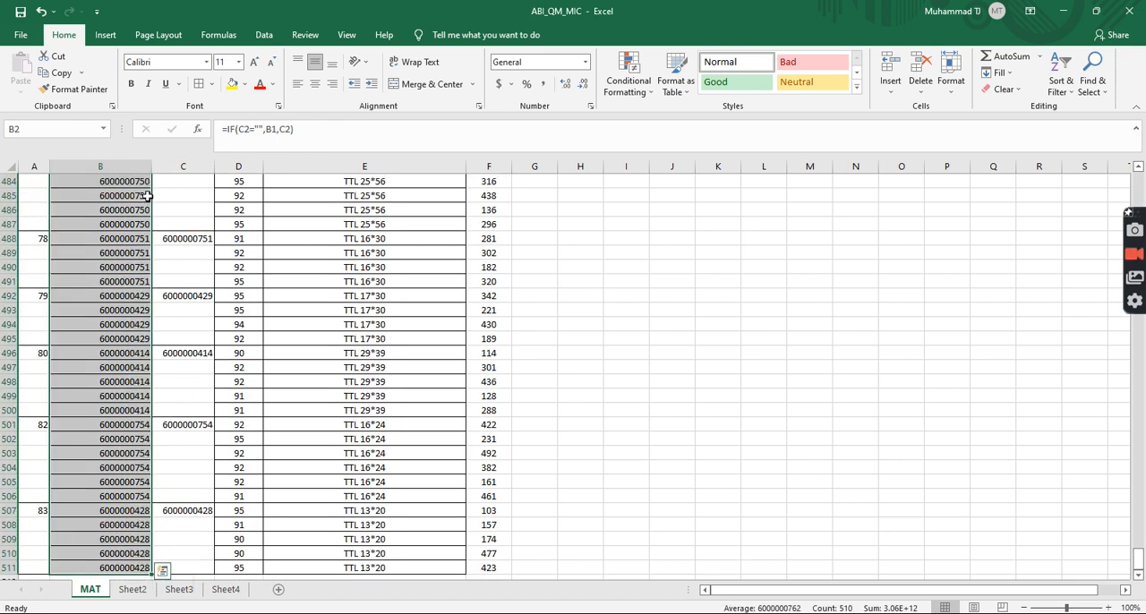
key(ctrl+c)
scroll(184, 220, up, 20)
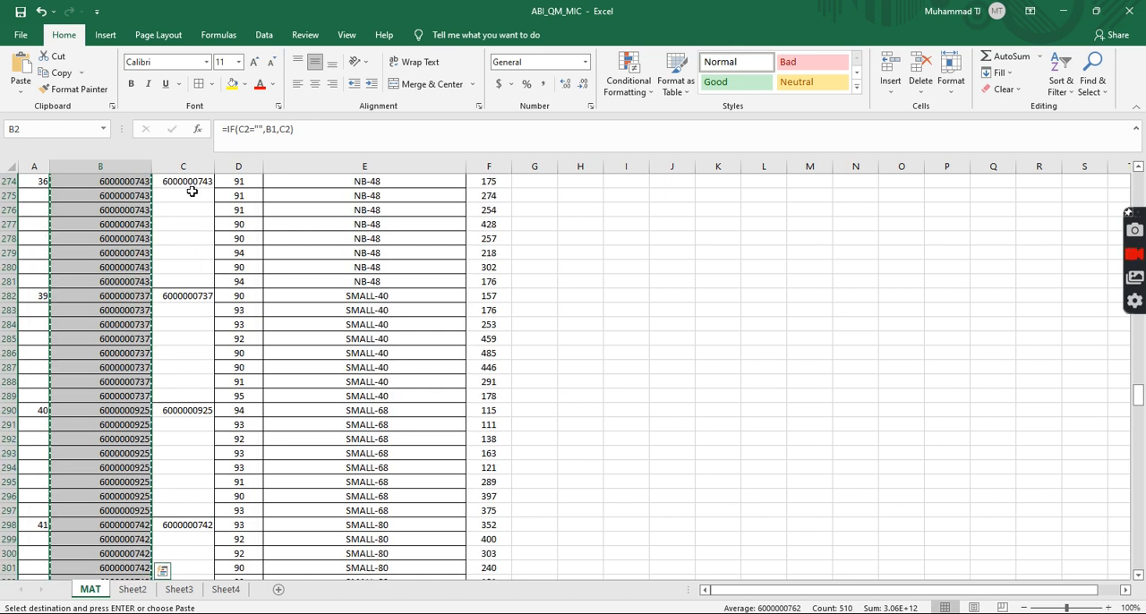
scroll(192, 201, up, 20)
key(Right)
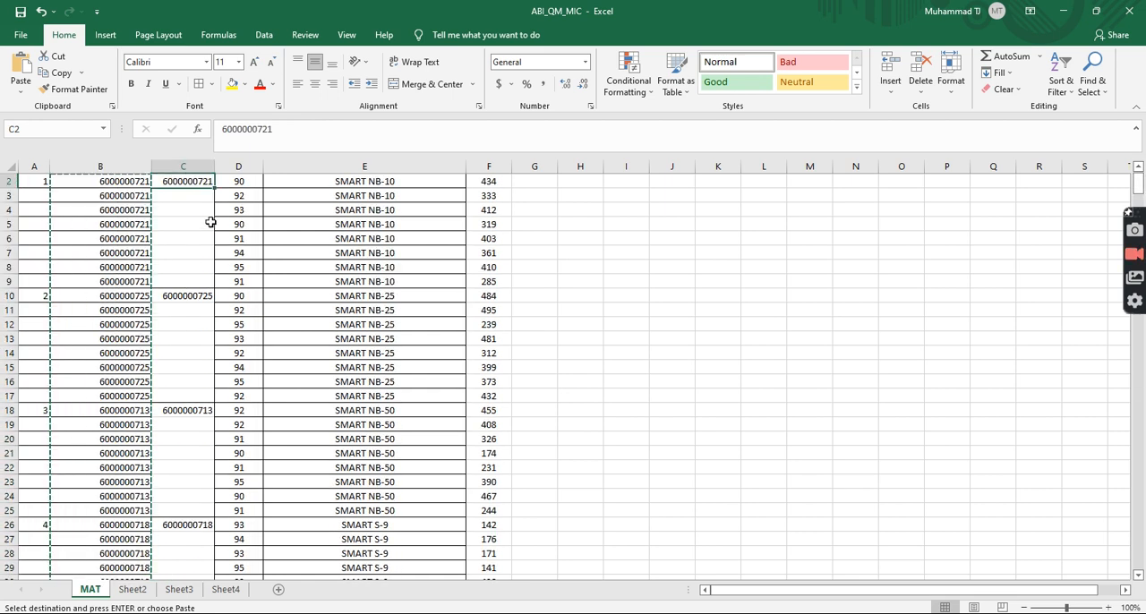
right_click(193, 182)
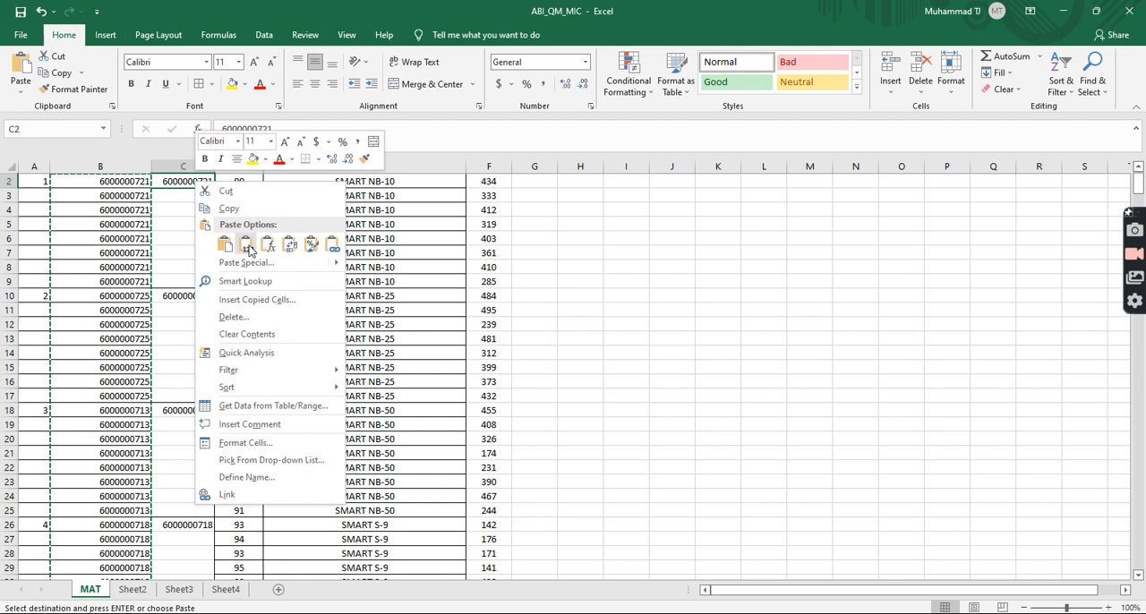
click(247, 246)
scroll(115, 260, up, 1)
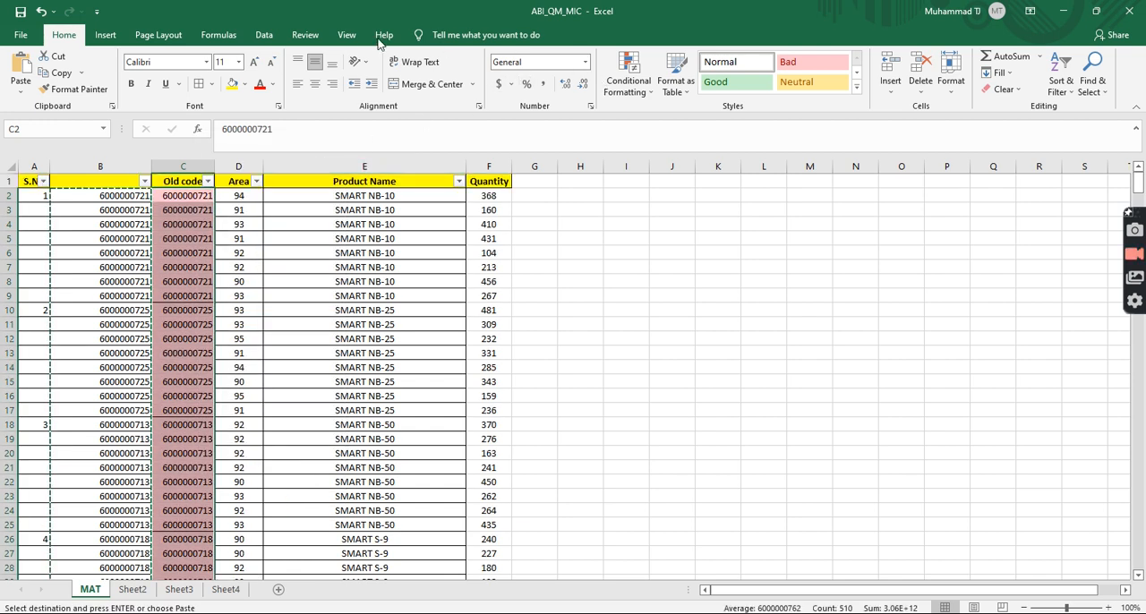
Step: Clear the conditional formatting rules from the pasted Old code cells in column C
click(629, 81)
mouse_move(680, 296)
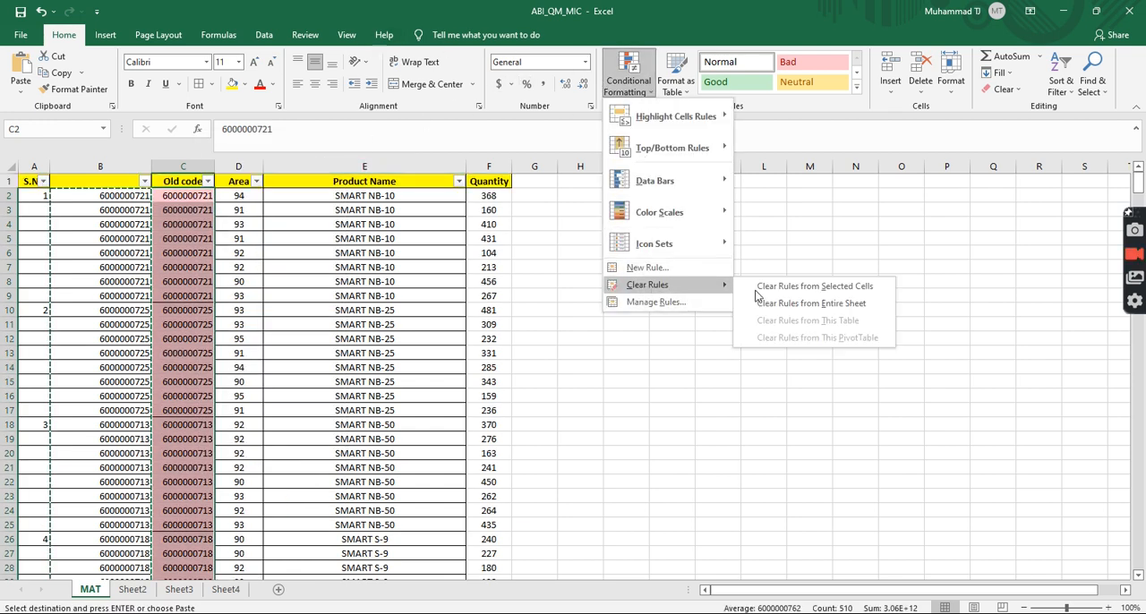
click(788, 286)
click(104, 211)
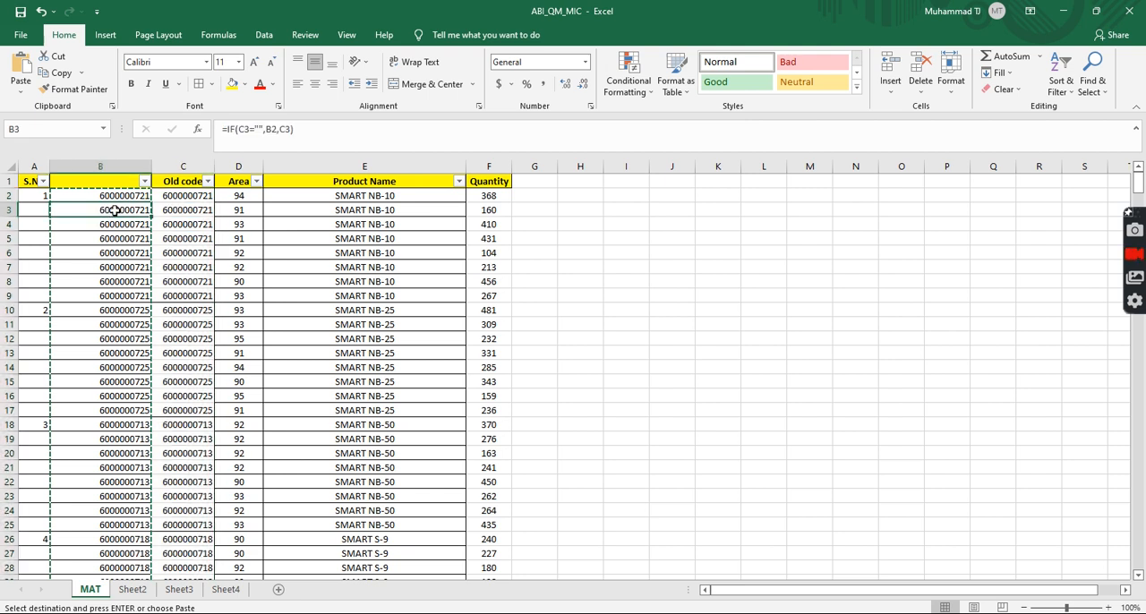
Step: Examine the IF formula in B2 and the cells it references, leaving it unchanged
key(Escape)
click(126, 195)
ctrl+scroll(128, 305, up, 7)
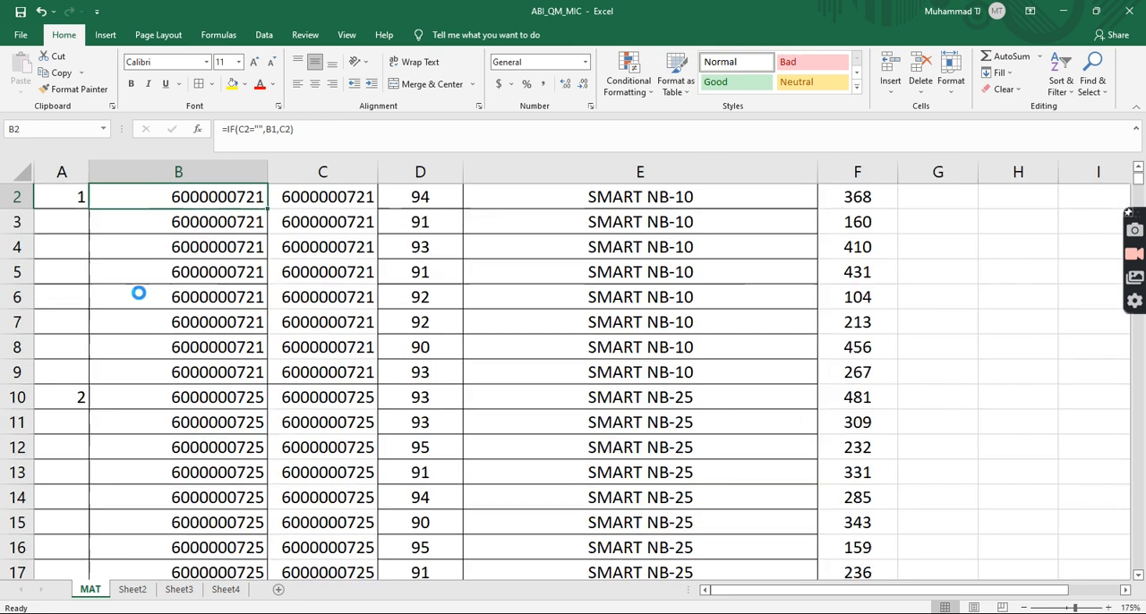
double_click(263, 233)
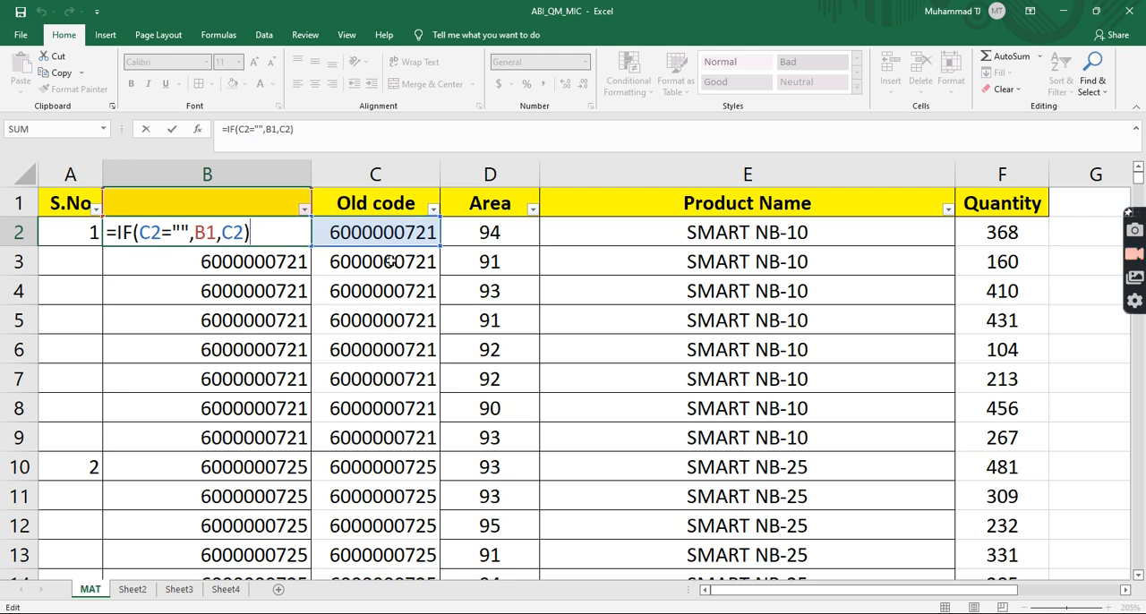
key(Escape)
Step: Undo the pasting of the formula results over the Old code column
scroll(391, 260, down, 3)
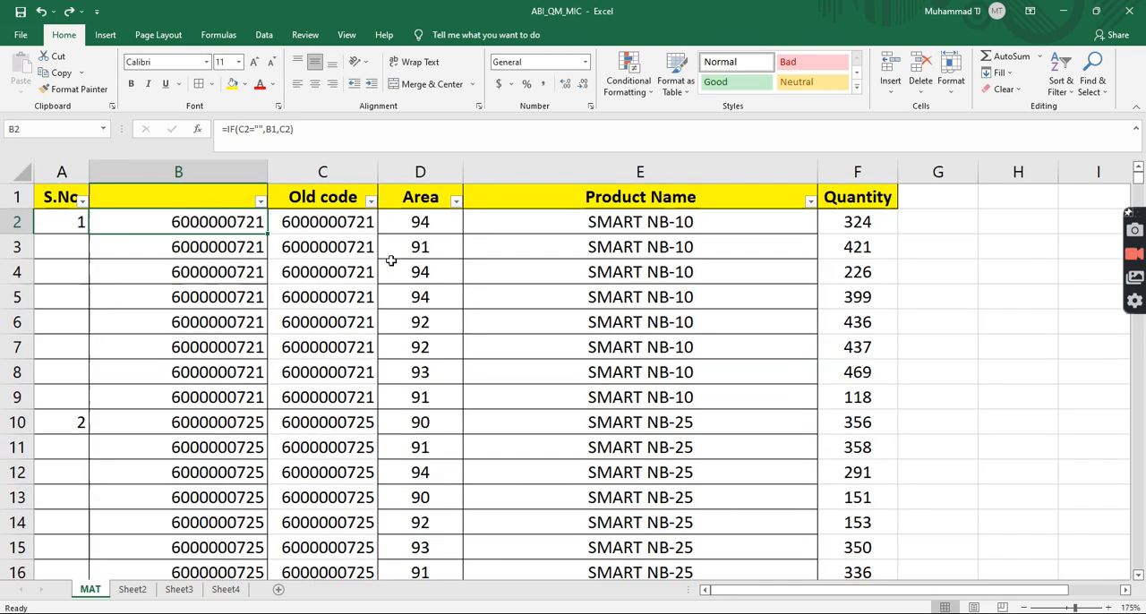
scroll(391, 260, down, 4)
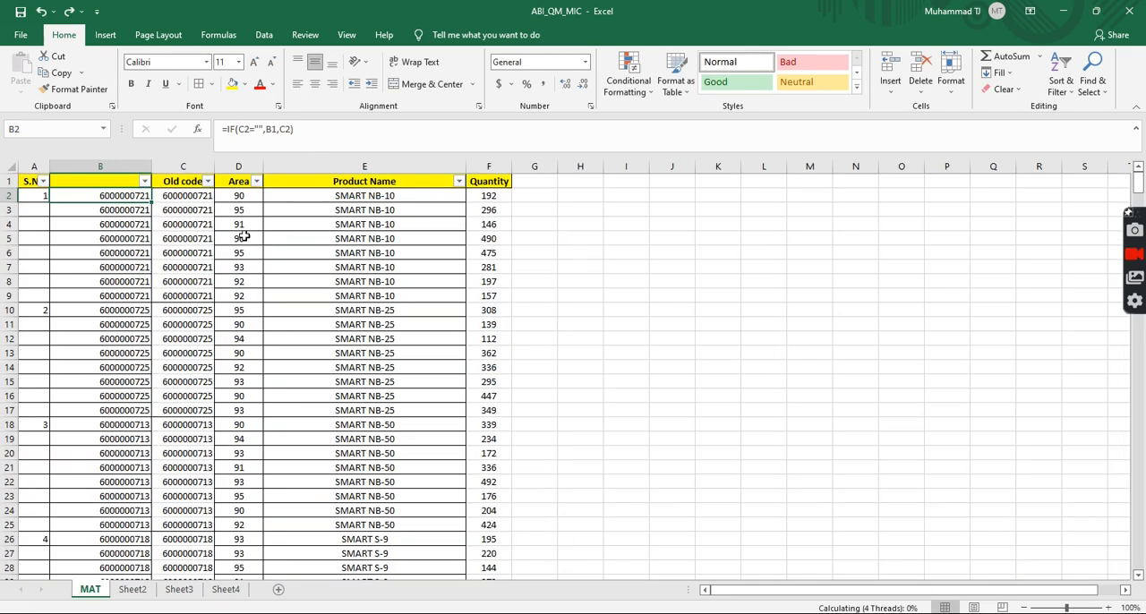
key(ctrl+z)
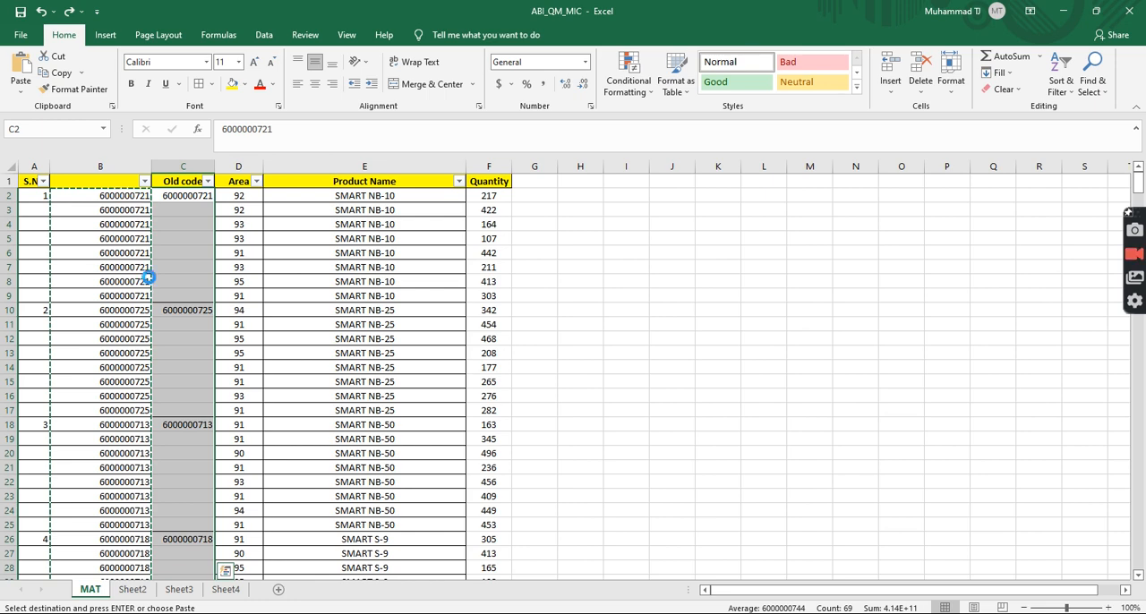
Step: Inspect the arguments of the IF formula in B2 against the original Old code entry in C2
scroll(196, 254, up, 4)
scroll(269, 250, up, 8)
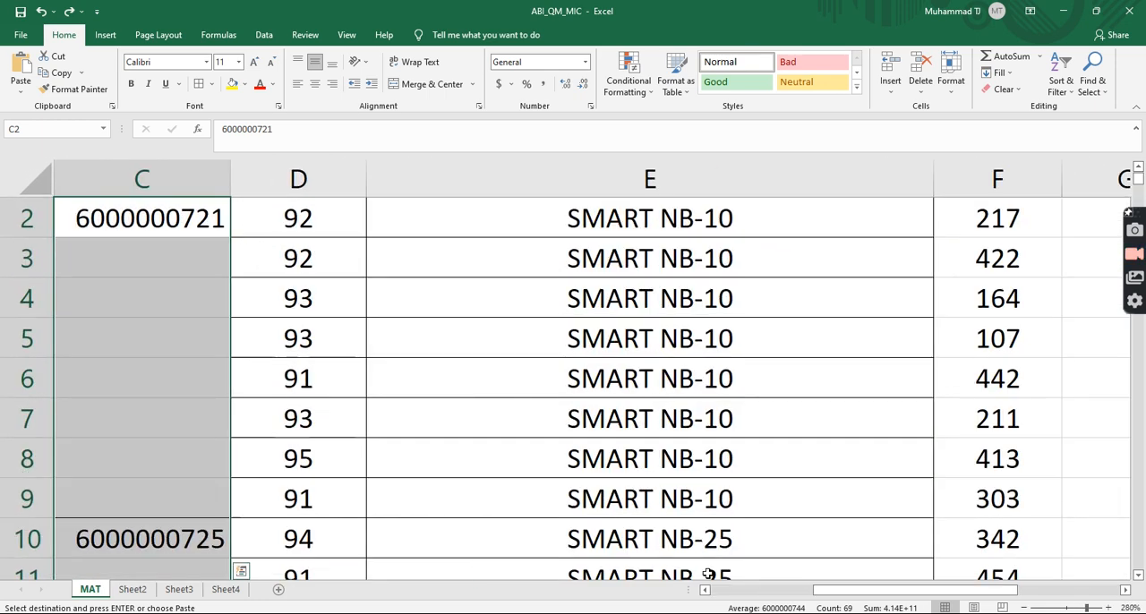
drag(869, 598, 764, 598)
scroll(335, 281, up, 1)
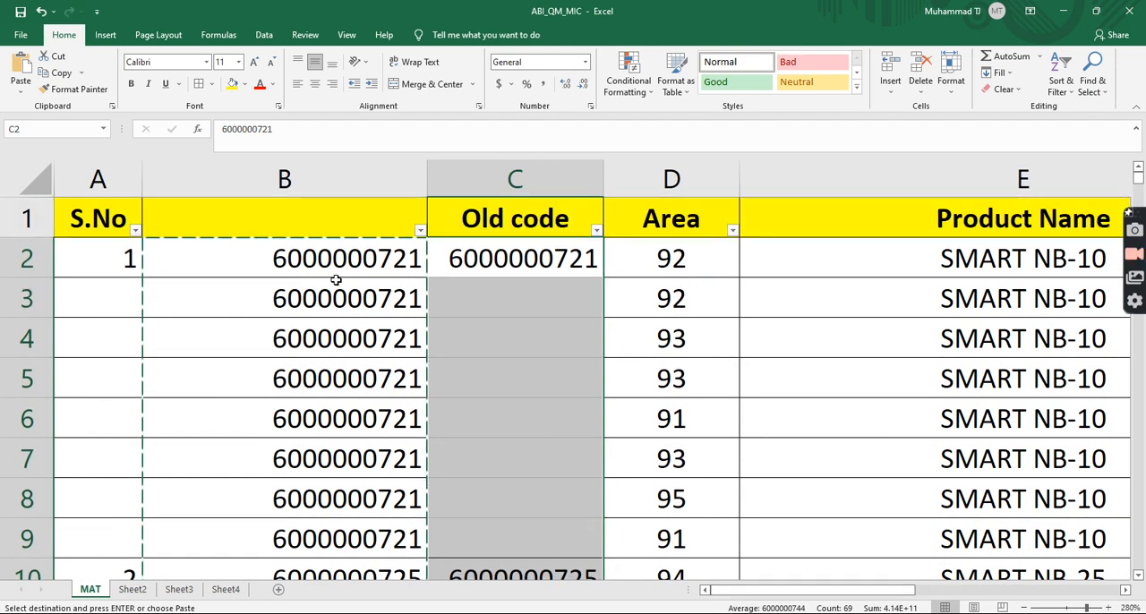
click(392, 264)
text(=IF(C2="",B1,C2))
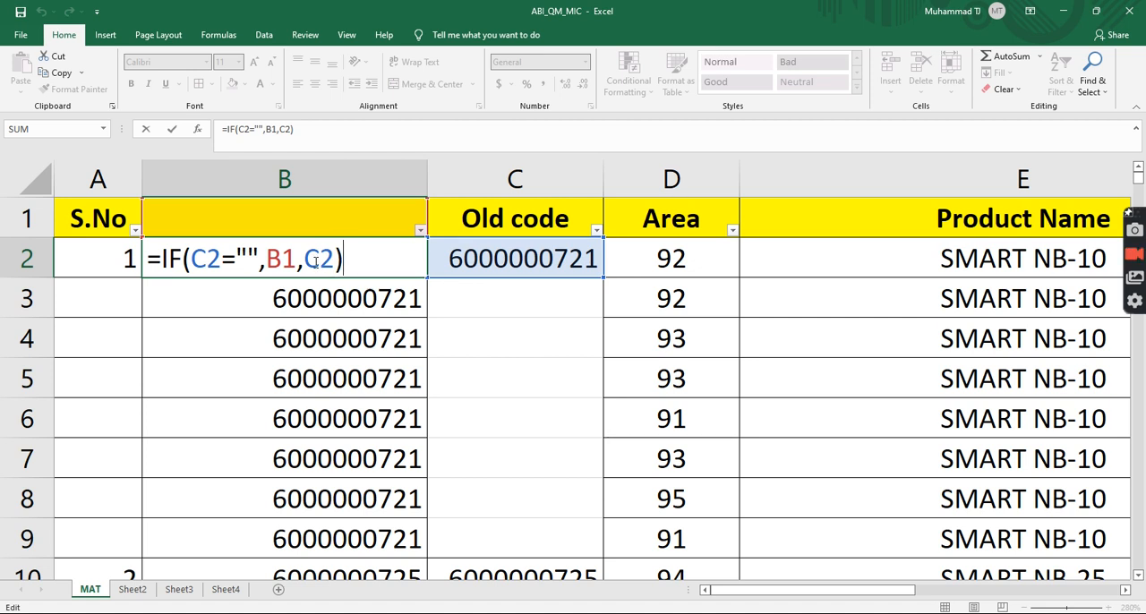
drag(317, 261, 333, 261)
key(Return)
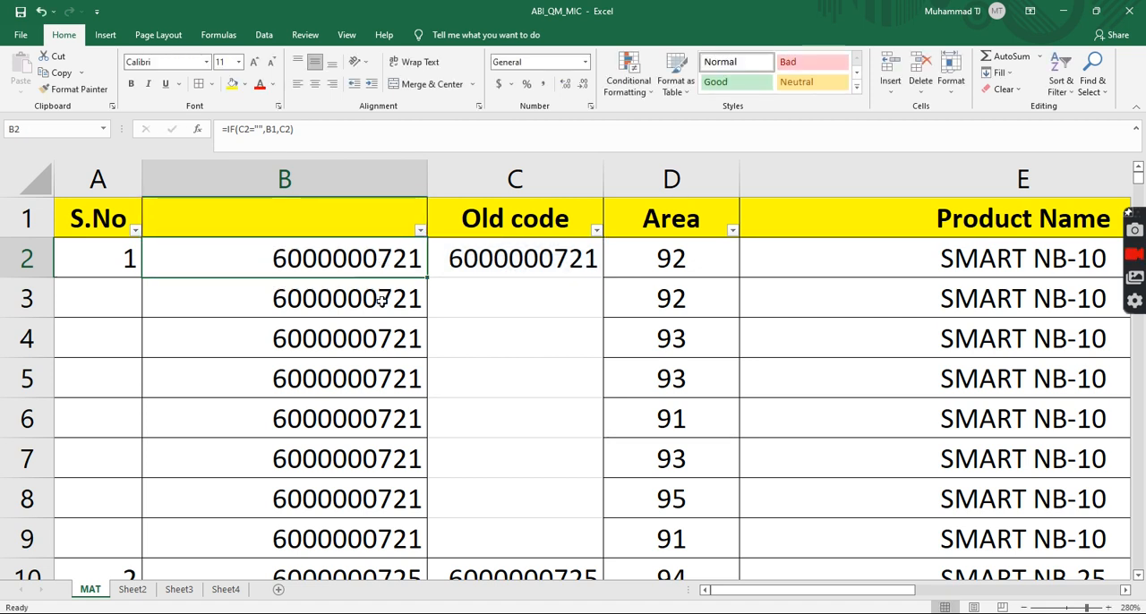
Step: Inspect the IF formula in B3, tracing its references to Old code cell C3 and the code above in B2
double_click(381, 298)
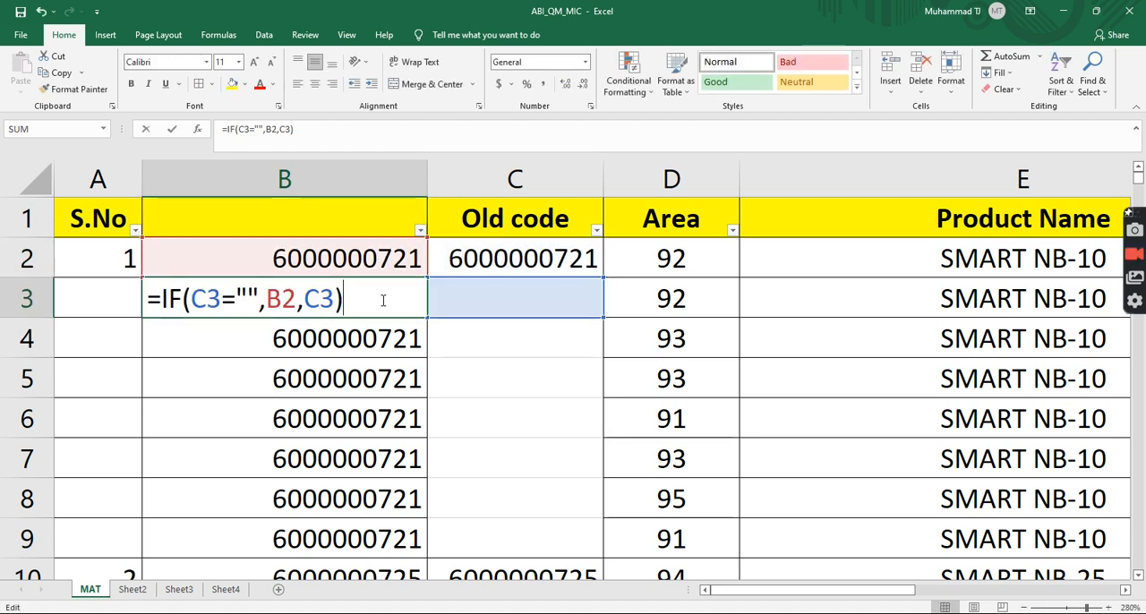
click(478, 311)
double_click(390, 298)
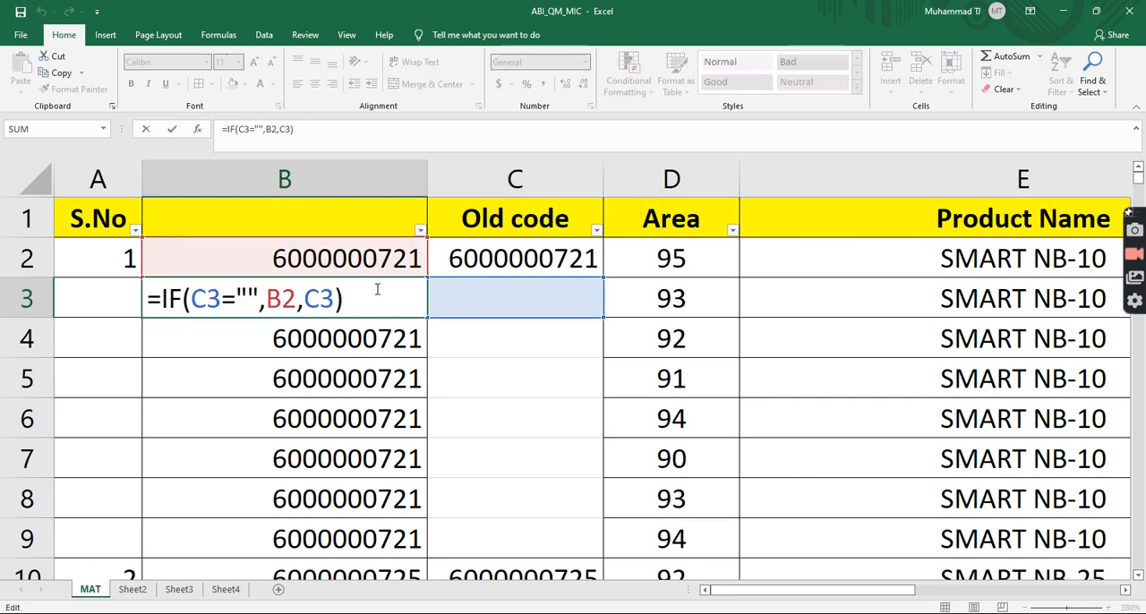
key(Escape)
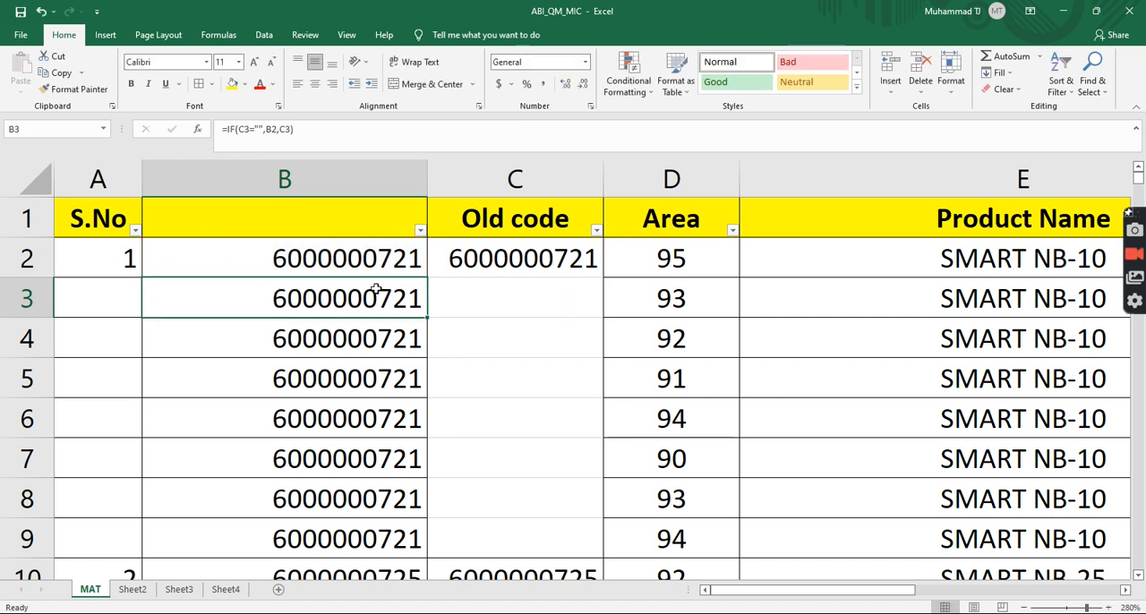